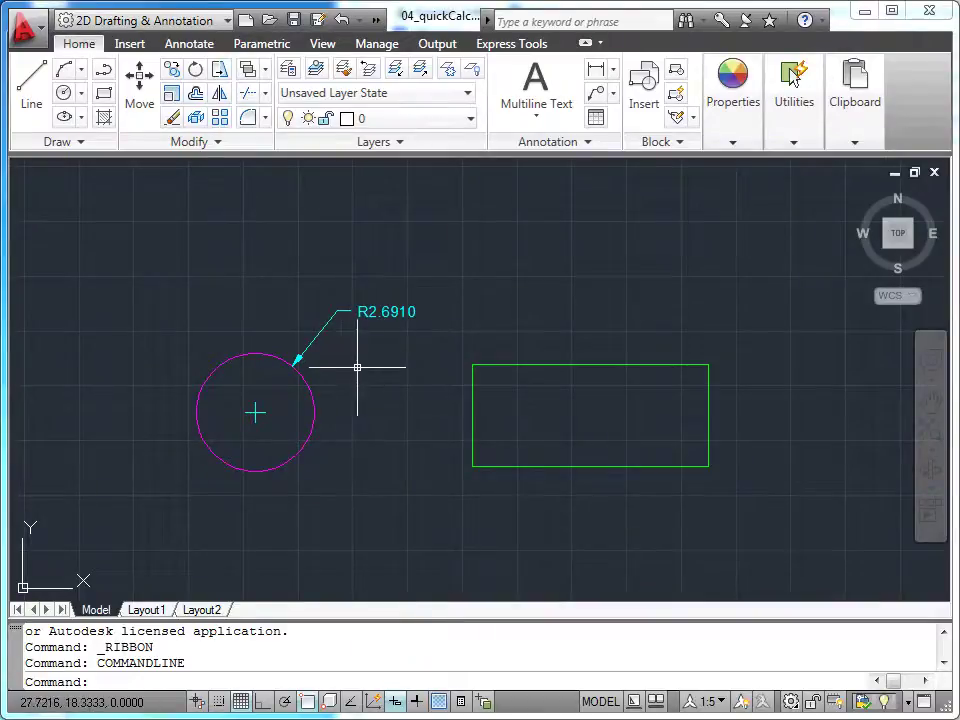
Step: Start the Circle (Center, Radius) command from the Draw panel
{"action": "left_click", "coordinate": [66, 93]}
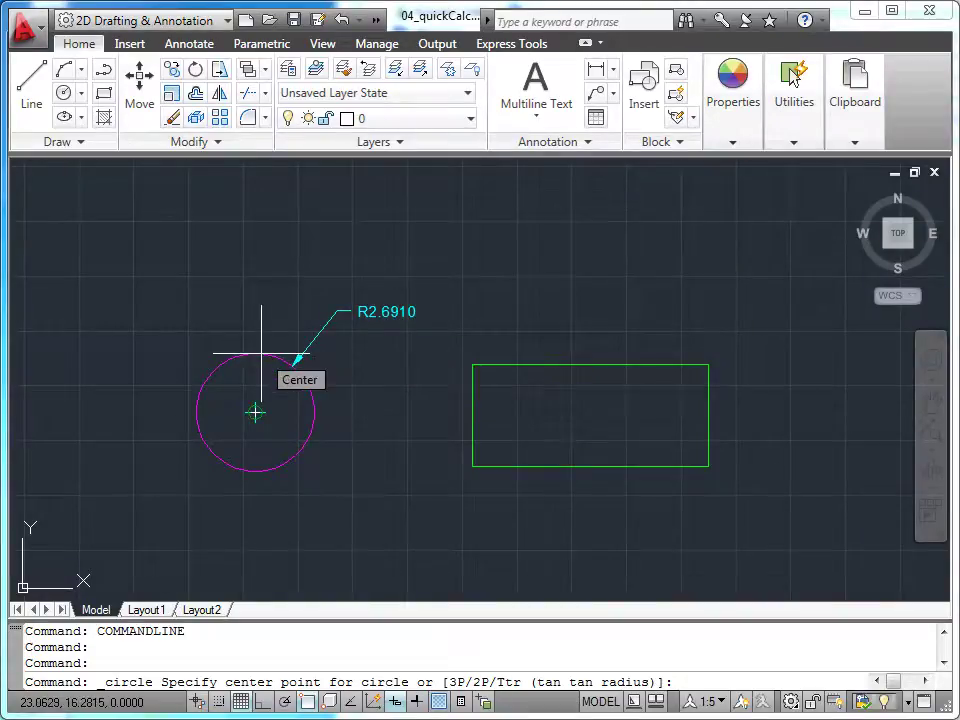
Step: Centre the new circle on the magenta circle's centre and call up QuickCalc for its radius
{"action": "left_click", "coordinate": [262, 353]}
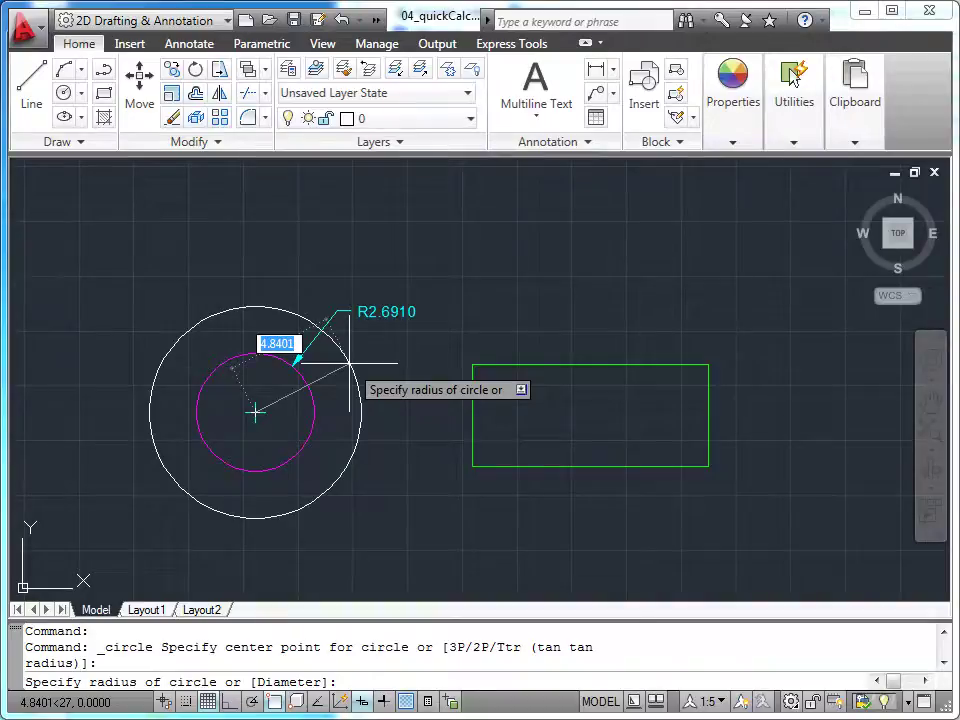
{"action": "key", "text": "ctrl+8"}
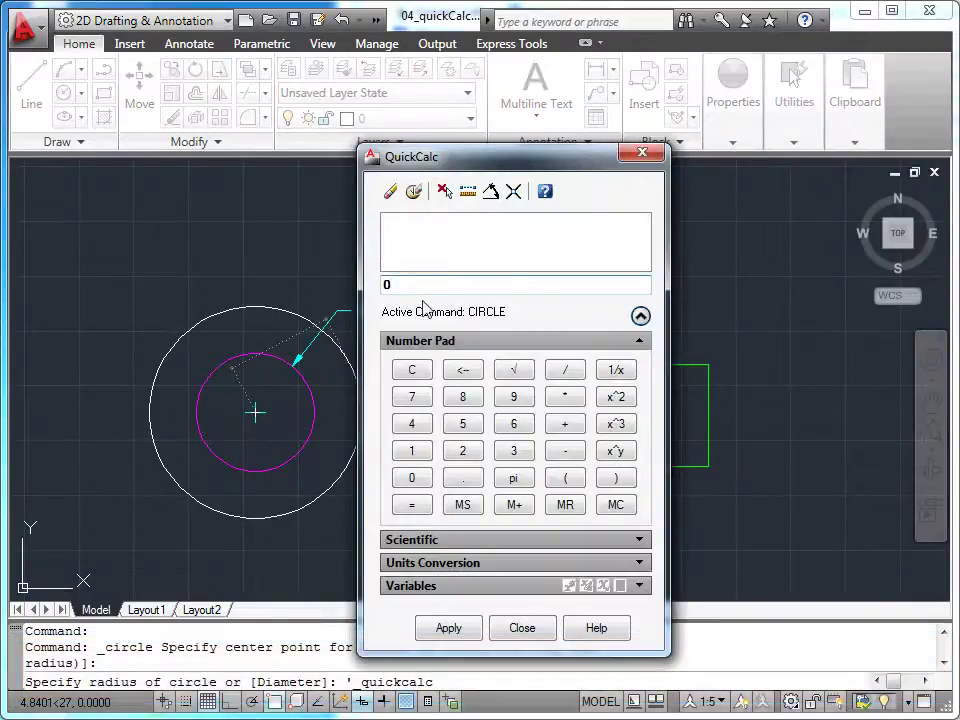
{"action": "left_click_drag", "start_coordinate": [478, 167], "coordinate": [459, 136]}
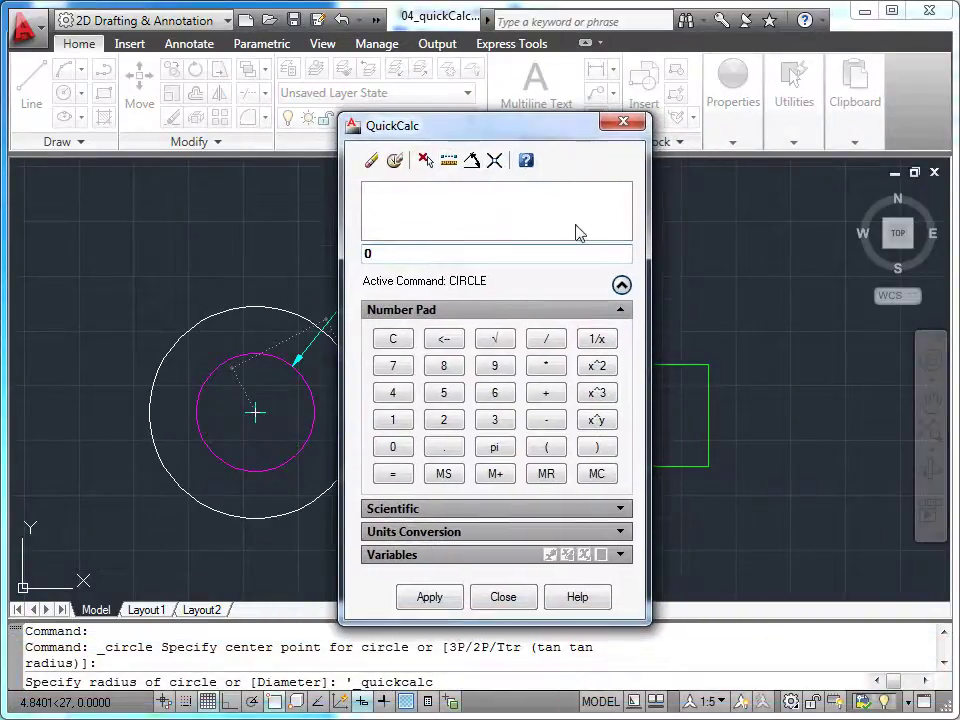
{"action": "left_click", "coordinate": [621, 287]}
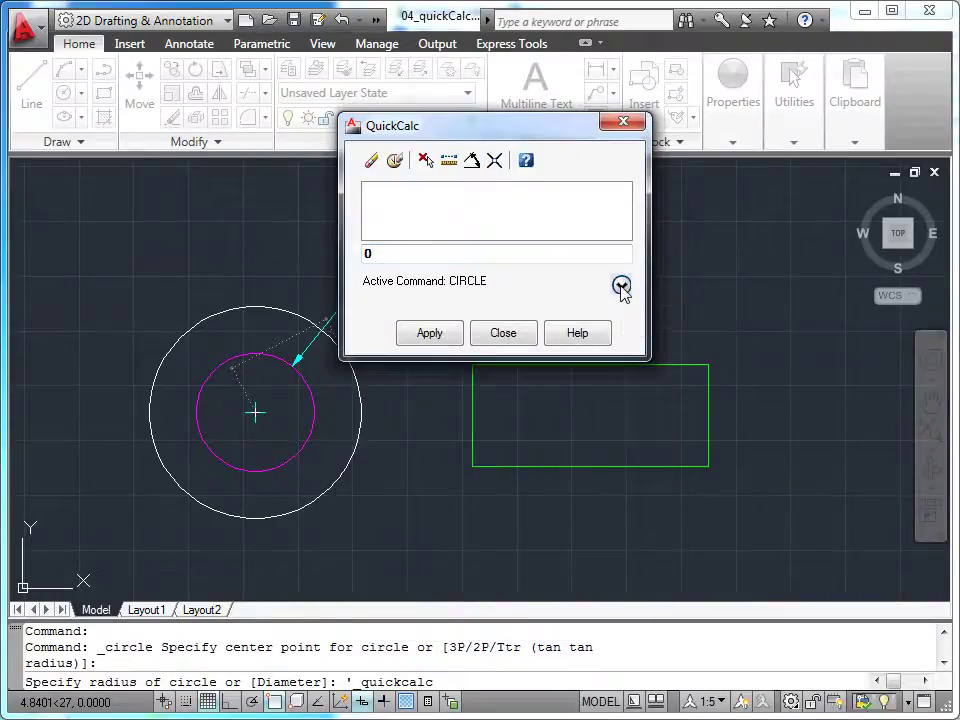
{"action": "left_click", "coordinate": [621, 287]}
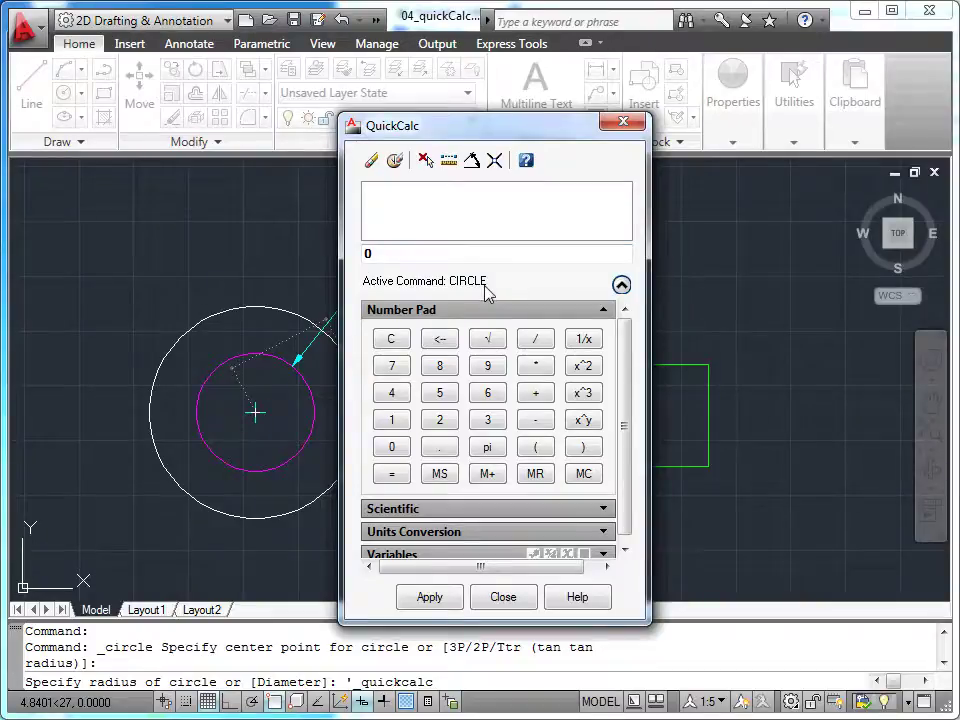
Step: Compute 2.691 - 0.75 = 1.941 in QuickCalc and apply it as the circle radius
{"action": "left_click", "coordinate": [439, 420]}
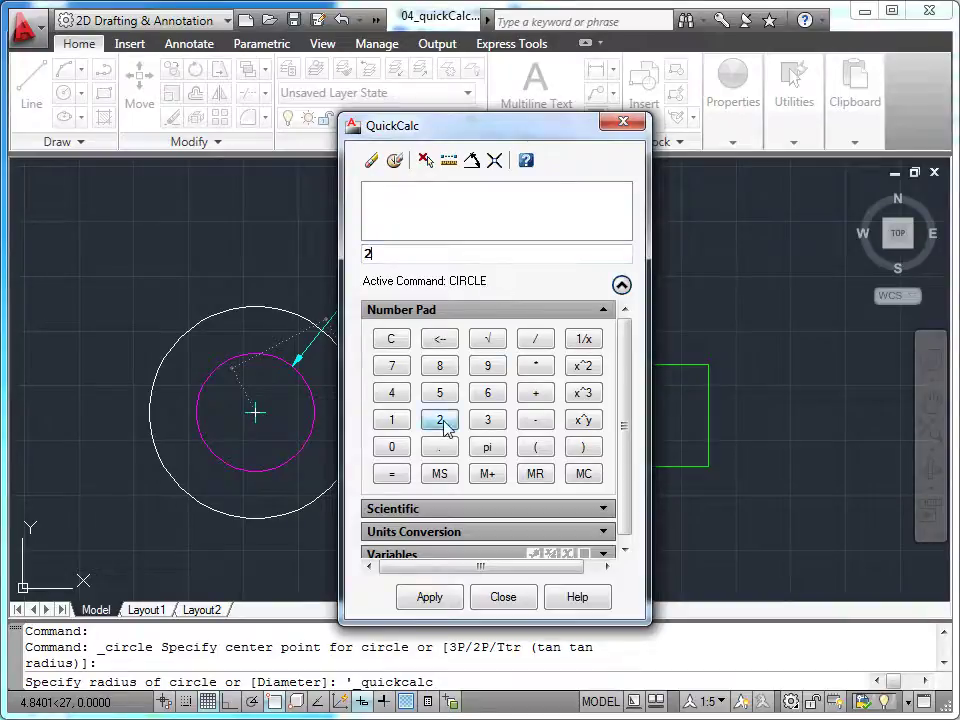
{"action": "left_click", "coordinate": [440, 448]}
{"action": "left_click", "coordinate": [487, 393]}
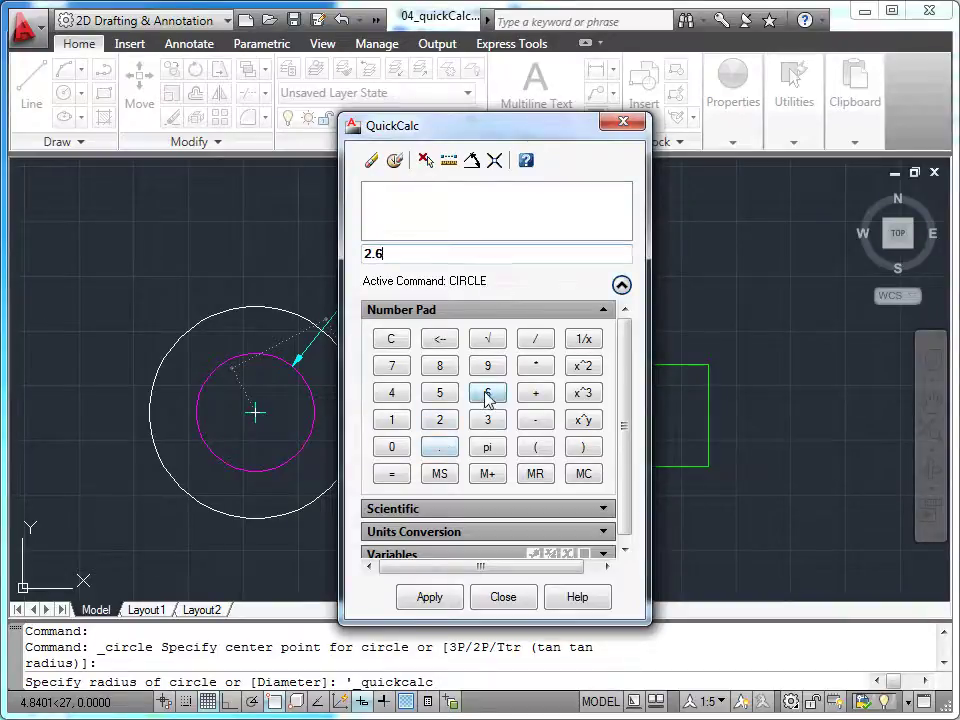
{"action": "left_click", "coordinate": [490, 366]}
{"action": "left_click", "coordinate": [394, 420]}
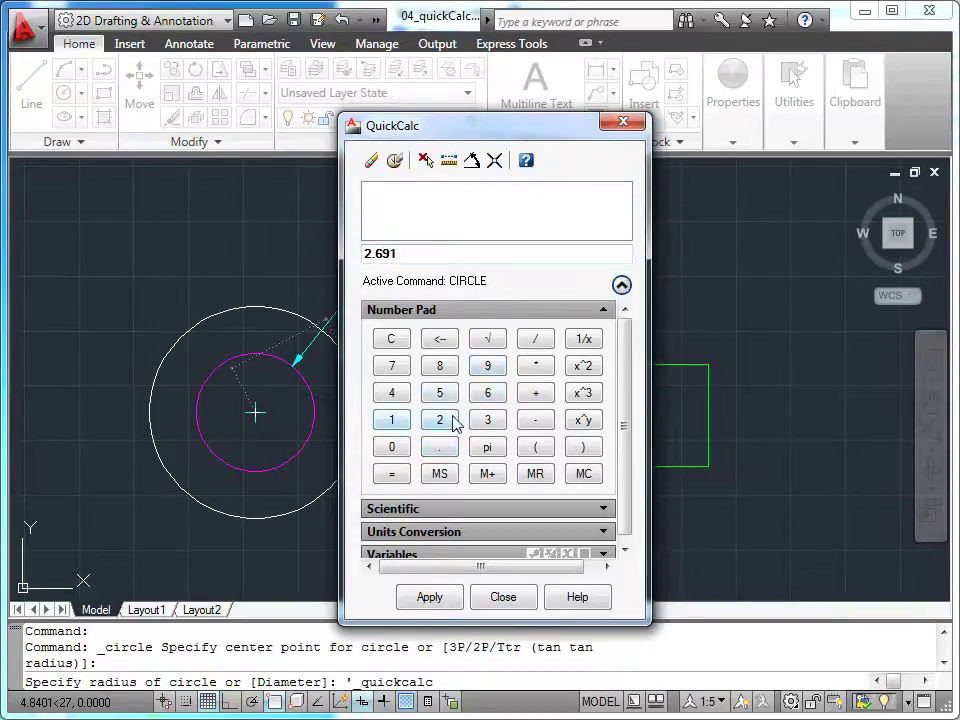
{"action": "left_click", "coordinate": [533, 426]}
{"action": "left_click", "coordinate": [391, 447]}
{"action": "left_click", "coordinate": [437, 448]}
{"action": "left_click", "coordinate": [395, 369]}
{"action": "left_click", "coordinate": [436, 393]}
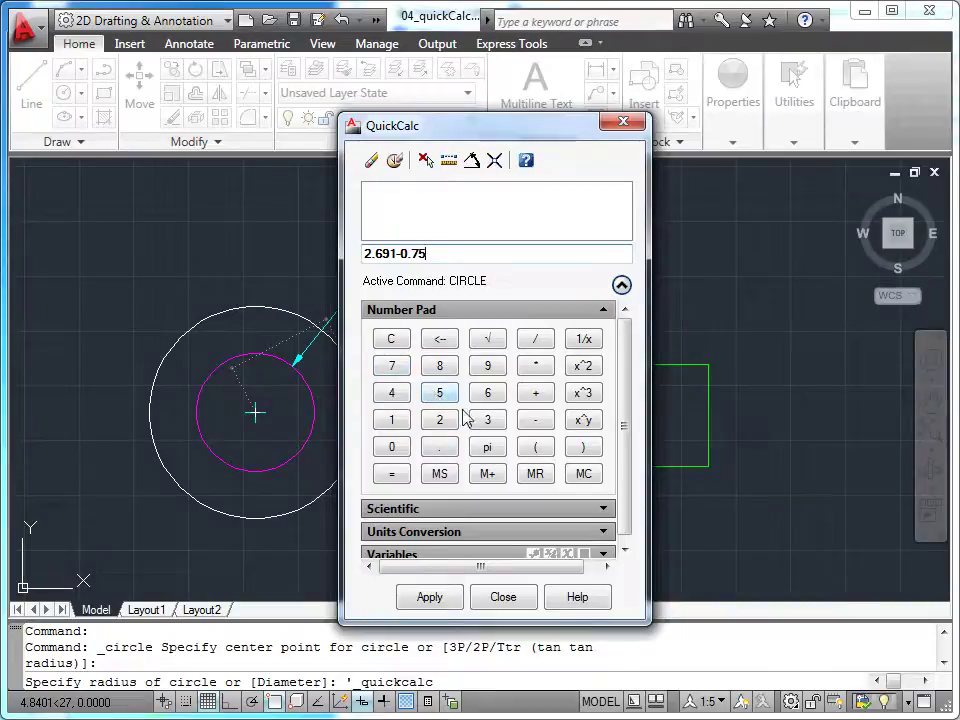
{"action": "left_click", "coordinate": [399, 476]}
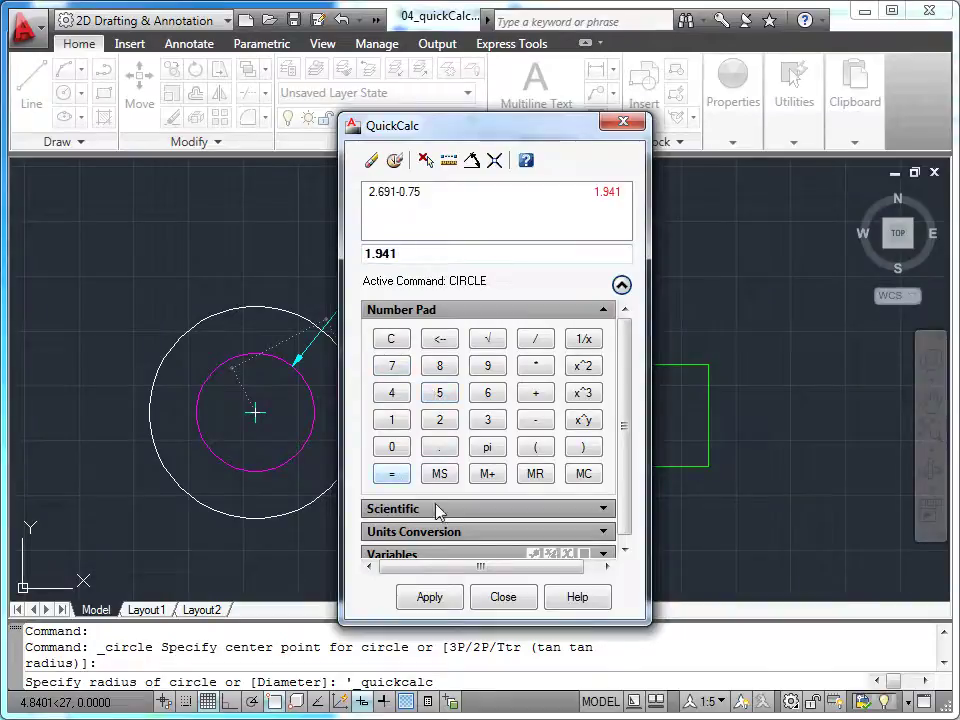
{"action": "left_click", "coordinate": [433, 596]}
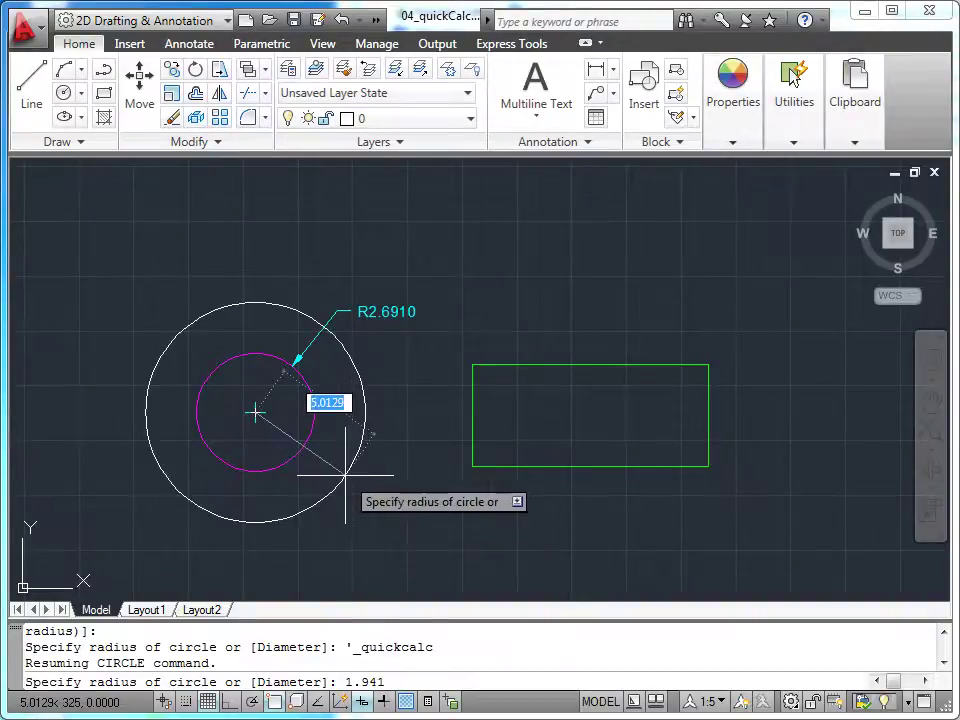
Step: Accept the 1.941 radius to finish the inner circle, then repeat the CIRCLE command
{"action": "key", "text": "Return"}
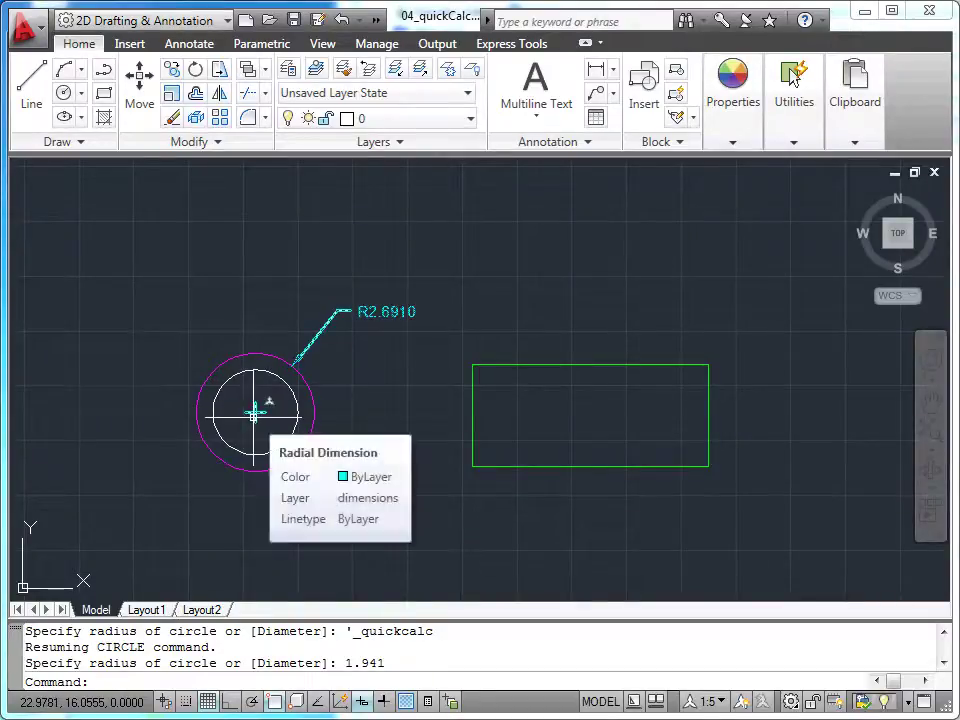
{"action": "key", "text": "Return"}
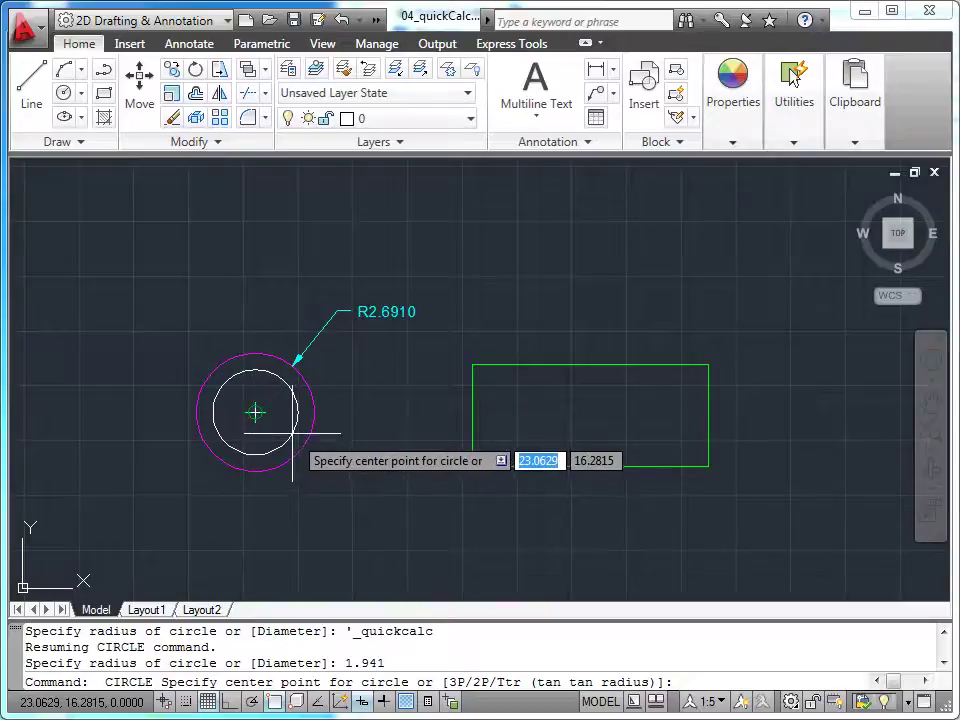
Step: Place the next circle's centre on the shared centre point and reopen QuickCalc
{"action": "left_click", "coordinate": [292, 433]}
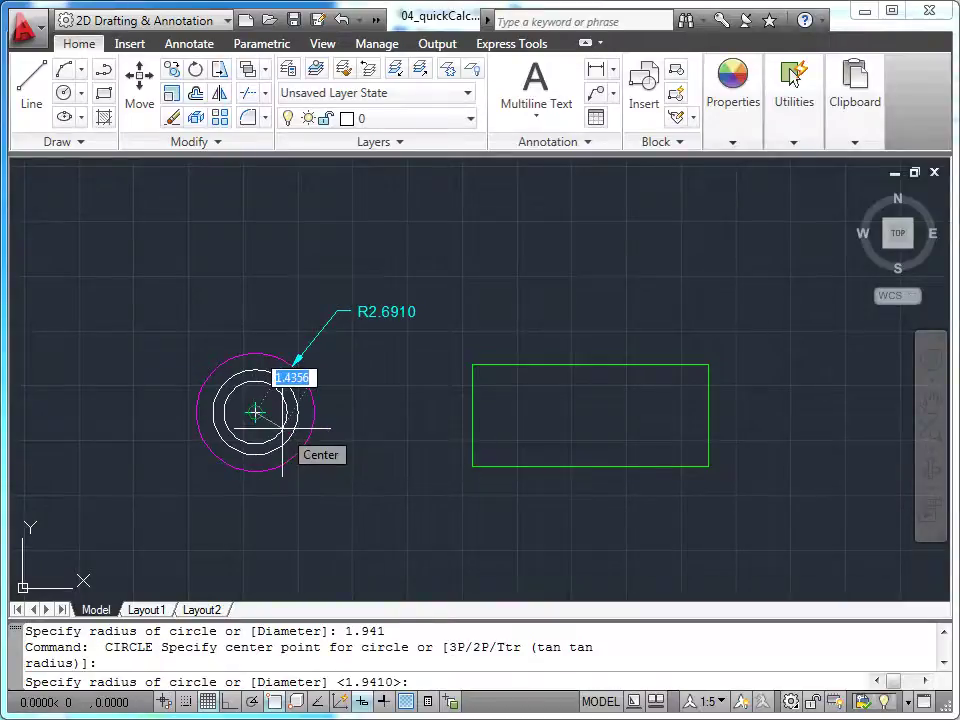
{"action": "key", "text": "ctrl+8"}
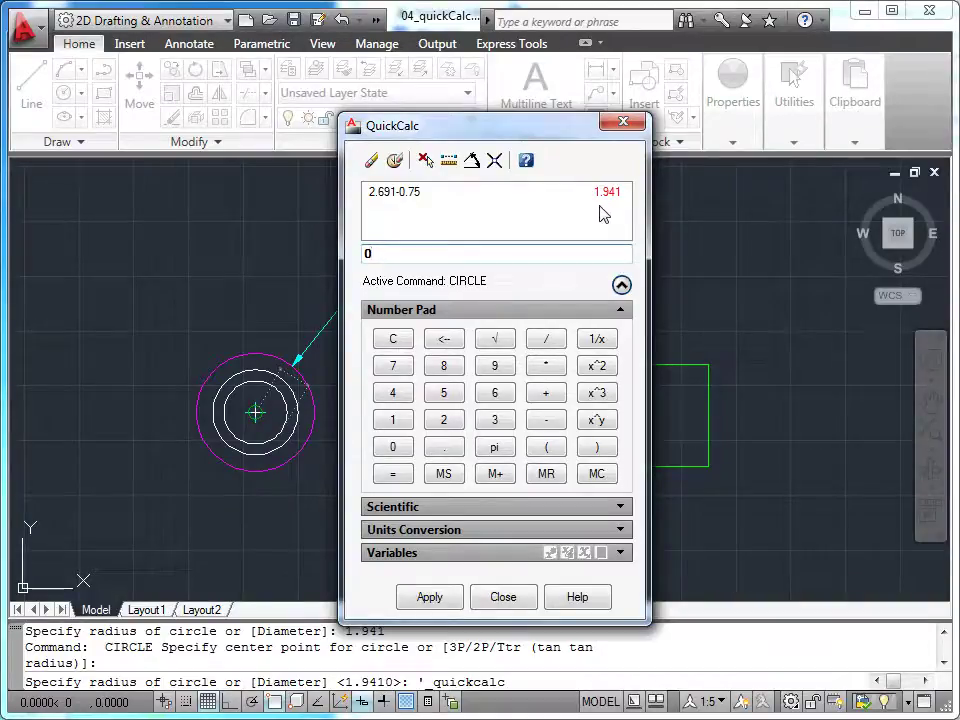
Step: Reuse the 1.941 history result, divide it by 2, and apply 0.9705 as the radius
{"action": "double_click", "coordinate": [607, 195]}
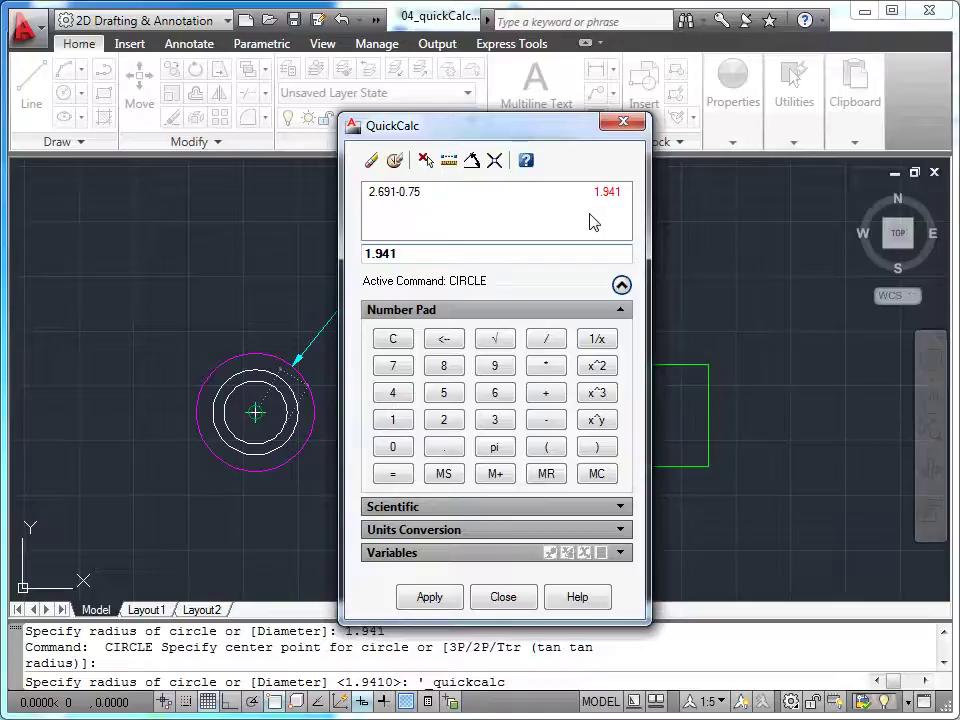
{"action": "left_click", "coordinate": [553, 340]}
{"action": "left_click", "coordinate": [450, 426]}
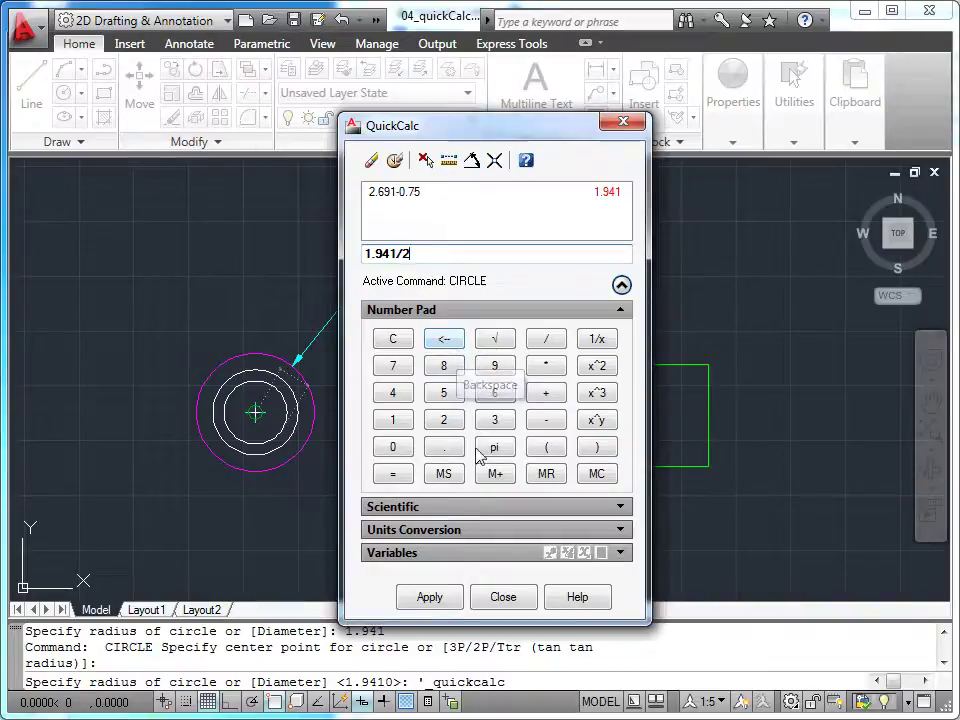
{"action": "left_click", "coordinate": [430, 597]}
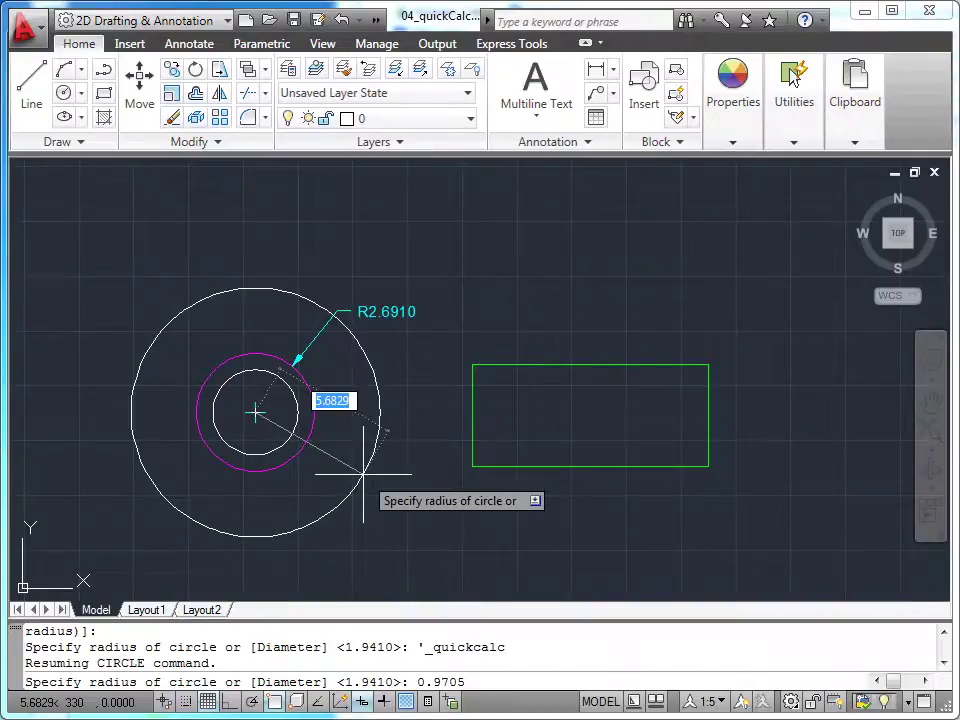
Step: Accept the 0.9705 radius for the small circle, then repeat the CIRCLE command
{"action": "key", "text": "Return"}
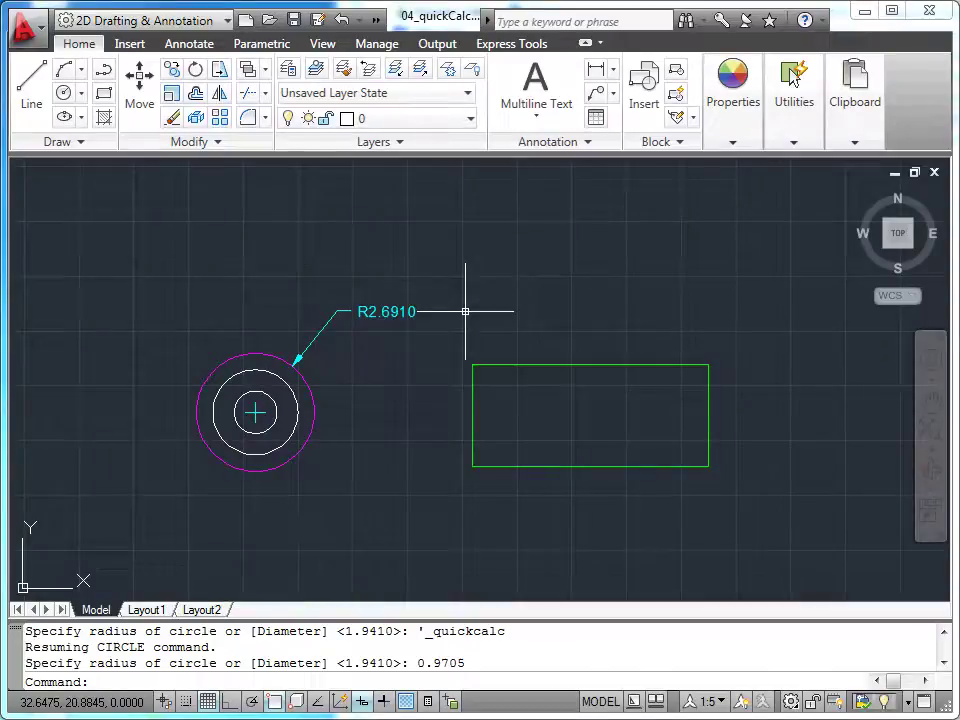
{"action": "key", "text": "Return"}
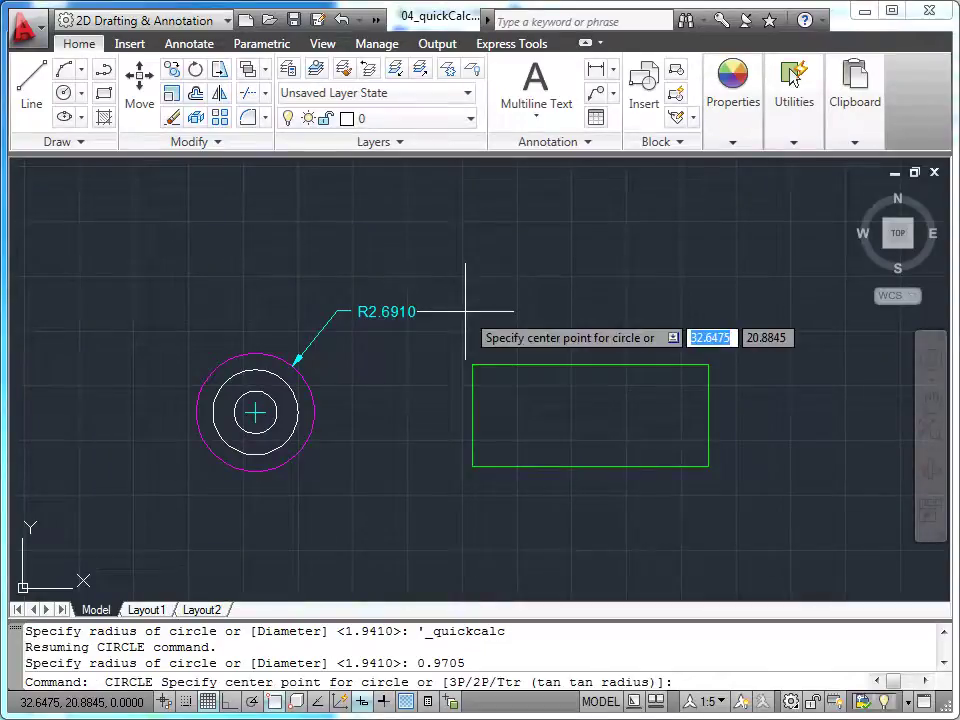
Step: Centre a fourth circle on the common centre point and bring up QuickCalc
{"action": "left_click", "coordinate": [303, 380]}
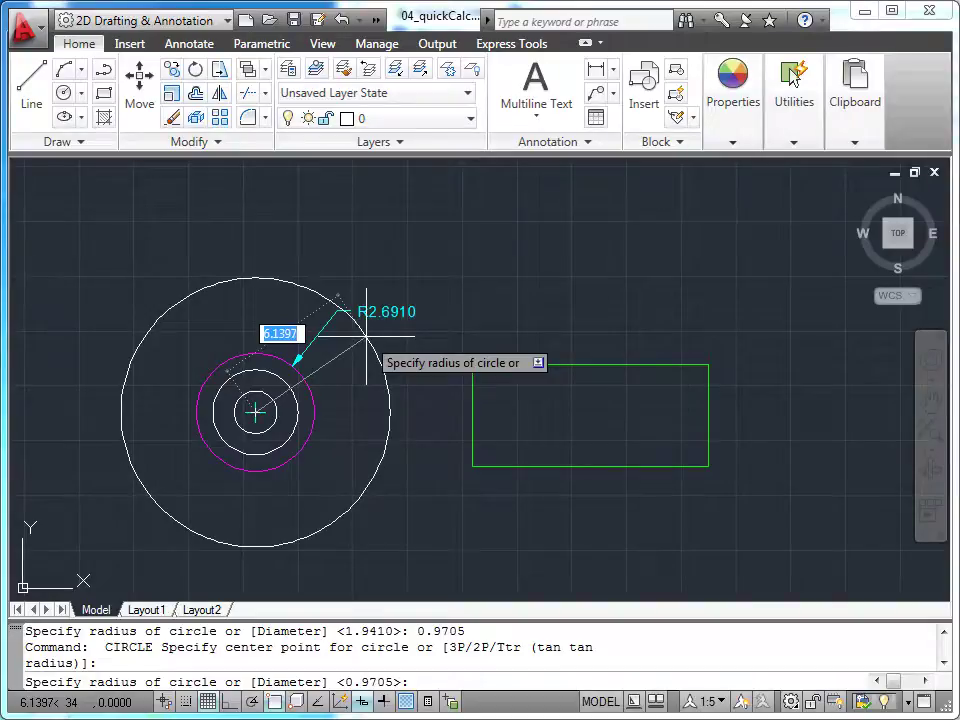
{"action": "key", "text": "ctrl+8"}
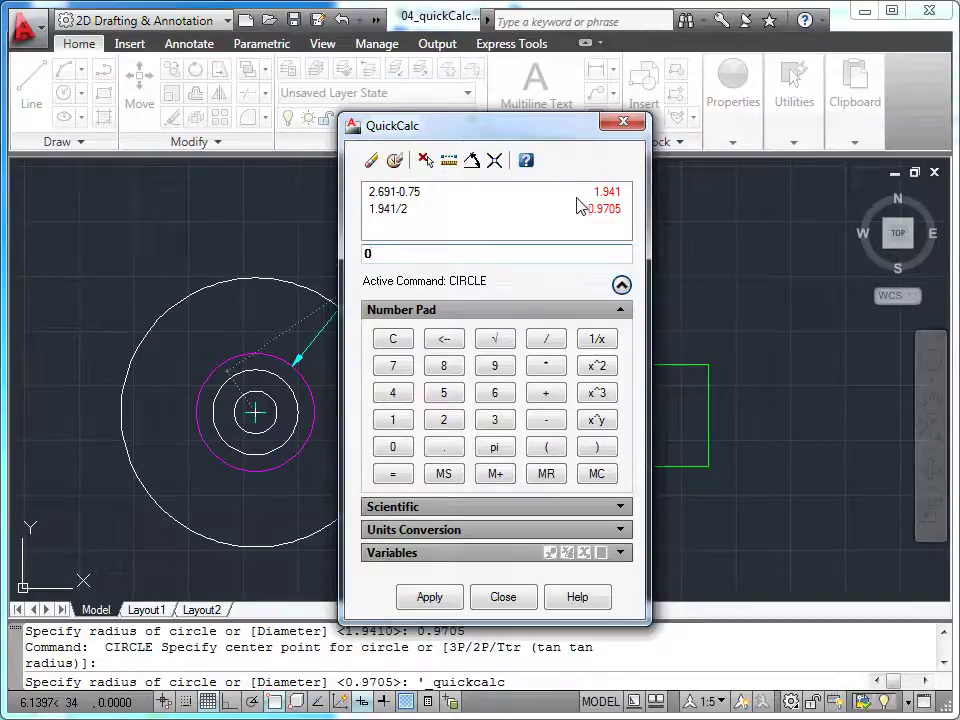
Step: Edit the reused 2.691-0.75 expression into 2.691*2 and apply 5.382 as the radius
{"action": "double_click", "coordinate": [400, 194]}
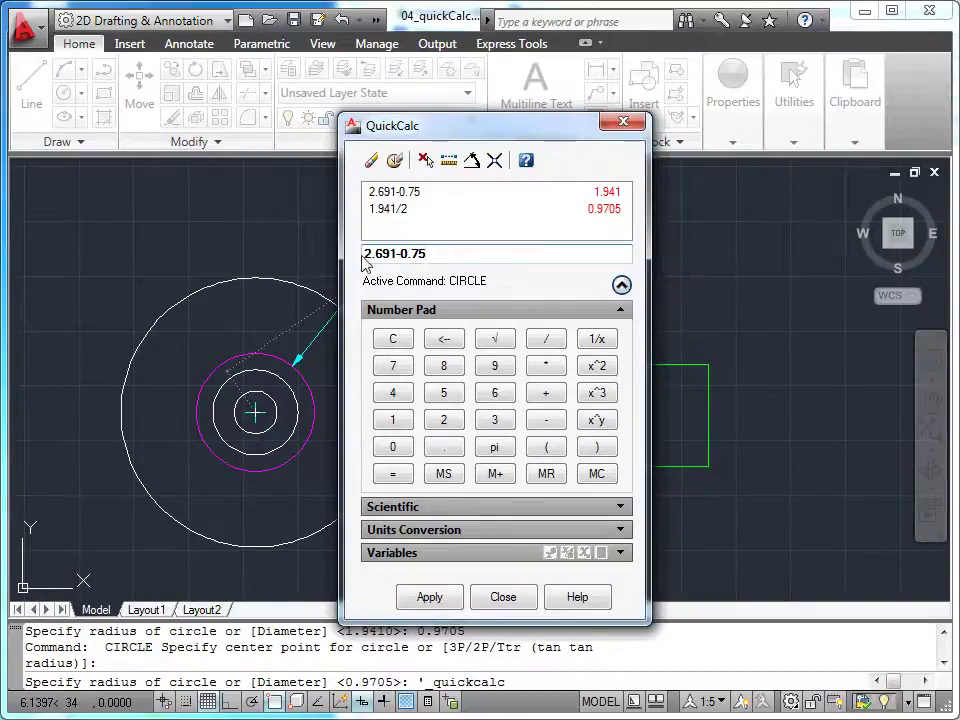
{"action": "left_click_drag", "start_coordinate": [431, 254], "coordinate": [401, 256]}
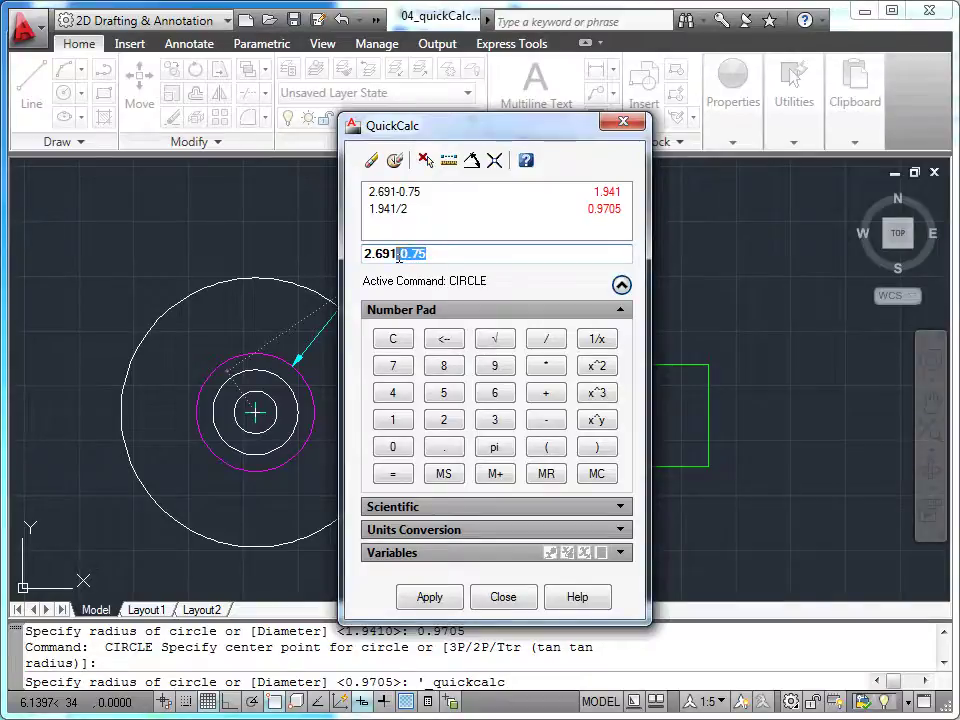
{"action": "key", "text": "BackSpace"}
{"action": "left_click", "coordinate": [546, 365]}
{"action": "left_click", "coordinate": [452, 422]}
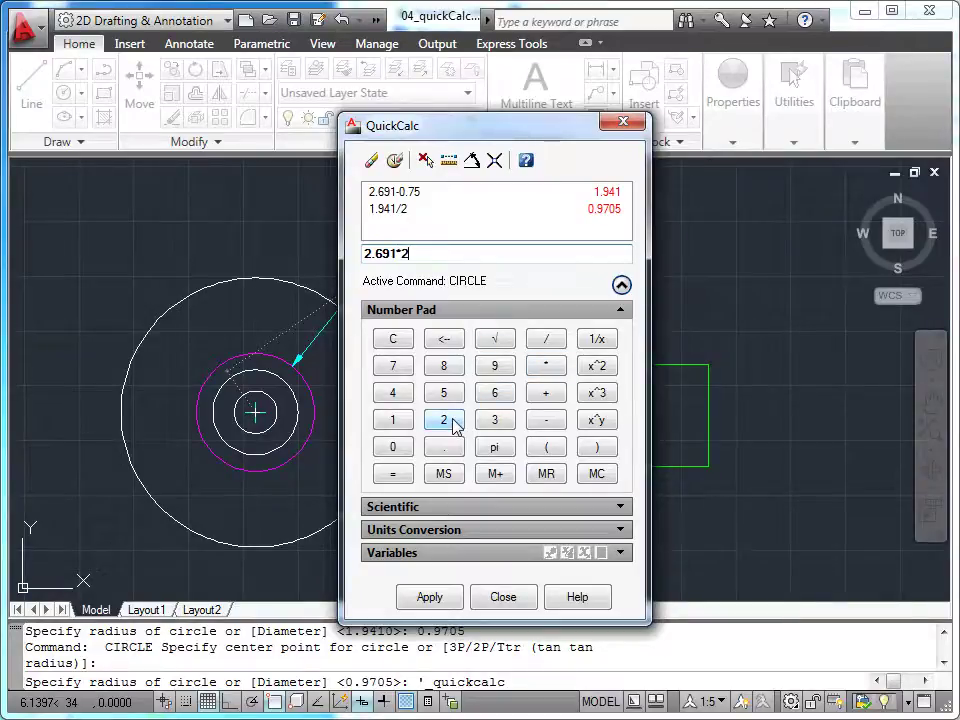
{"action": "left_click", "coordinate": [429, 597]}
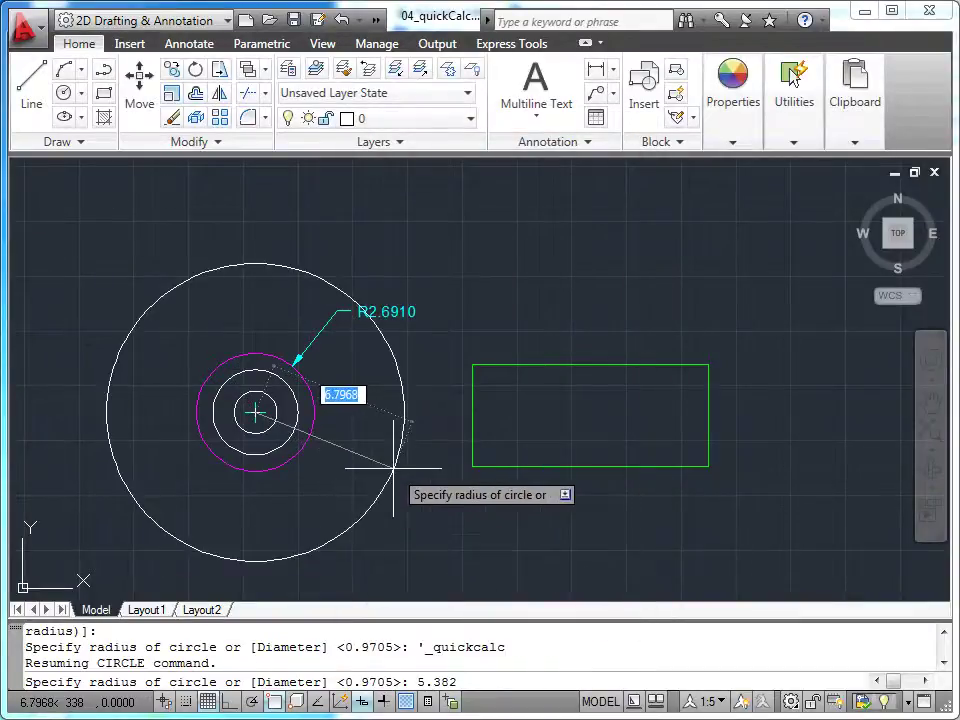
Step: Accept the 5.382 radius to finish the large circle, then start the Offset command
{"action": "key", "text": "Return"}
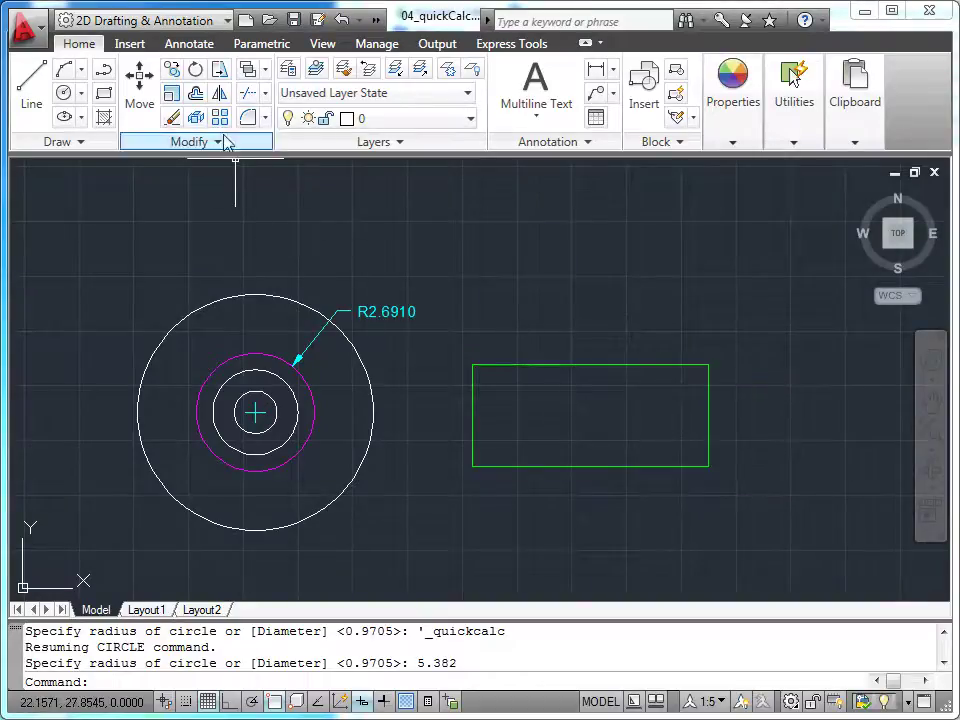
{"action": "left_click", "coordinate": [196, 94]}
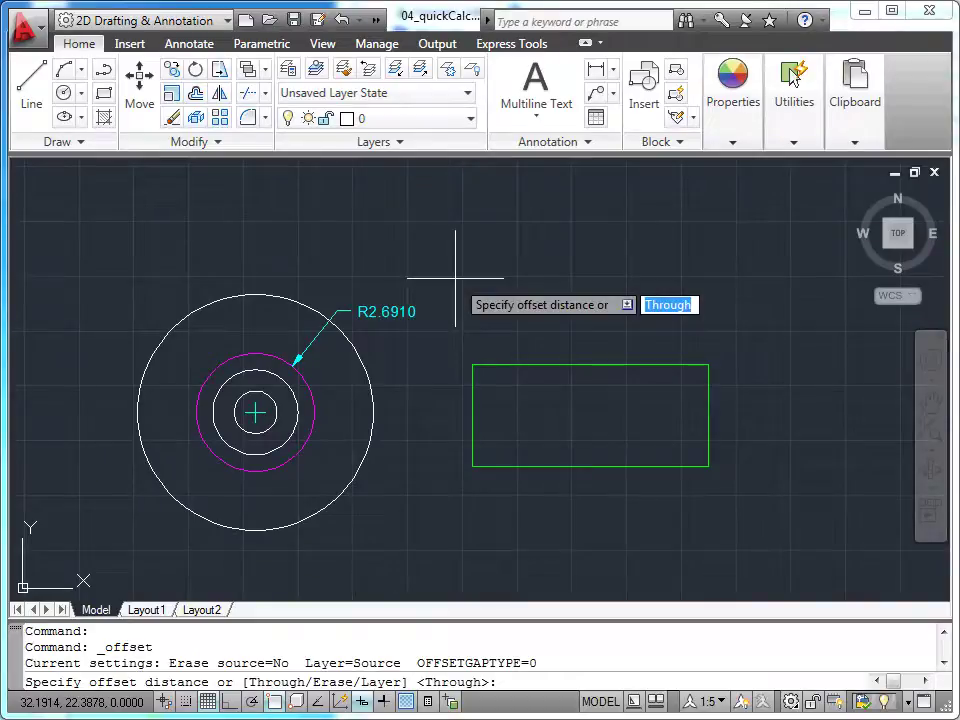
Step: Open QuickCalc inside the Offset command and begin a two-point distance measurement
{"action": "key", "text": "ctrl+8"}
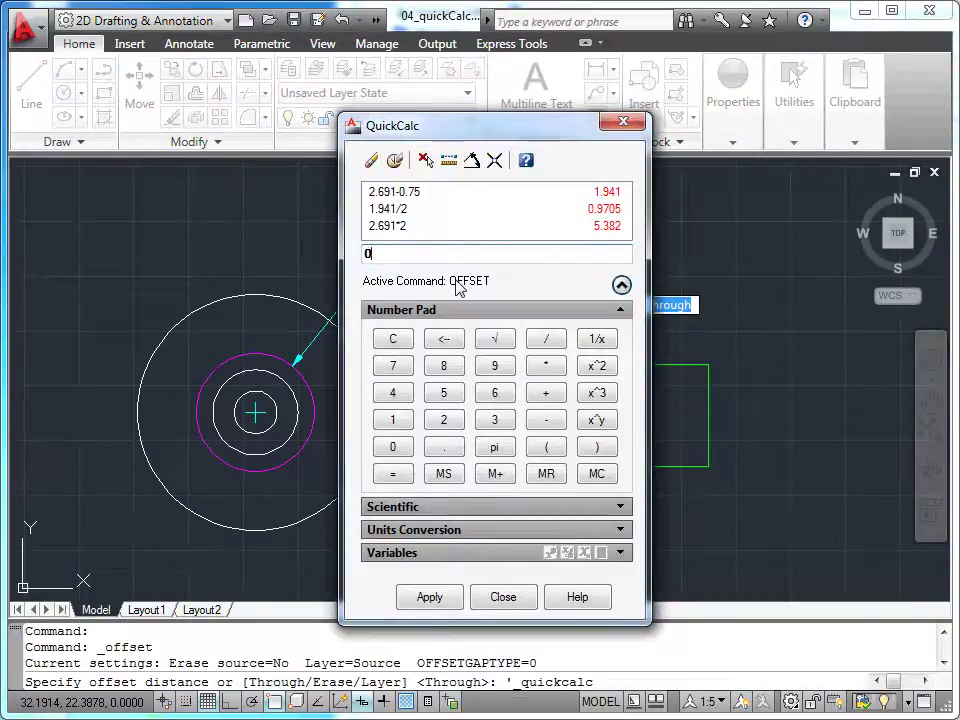
{"action": "left_click", "coordinate": [449, 170]}
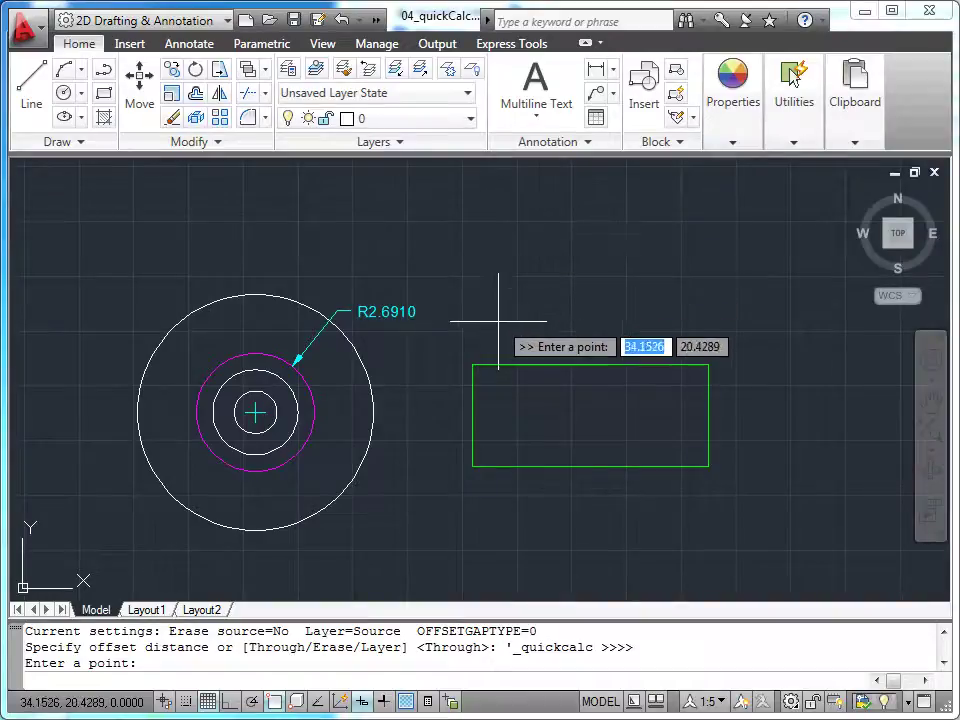
Step: Measure the green rectangle's width, 10.7502474, from its top-left to its top-right corner
{"action": "left_click", "coordinate": [472, 364]}
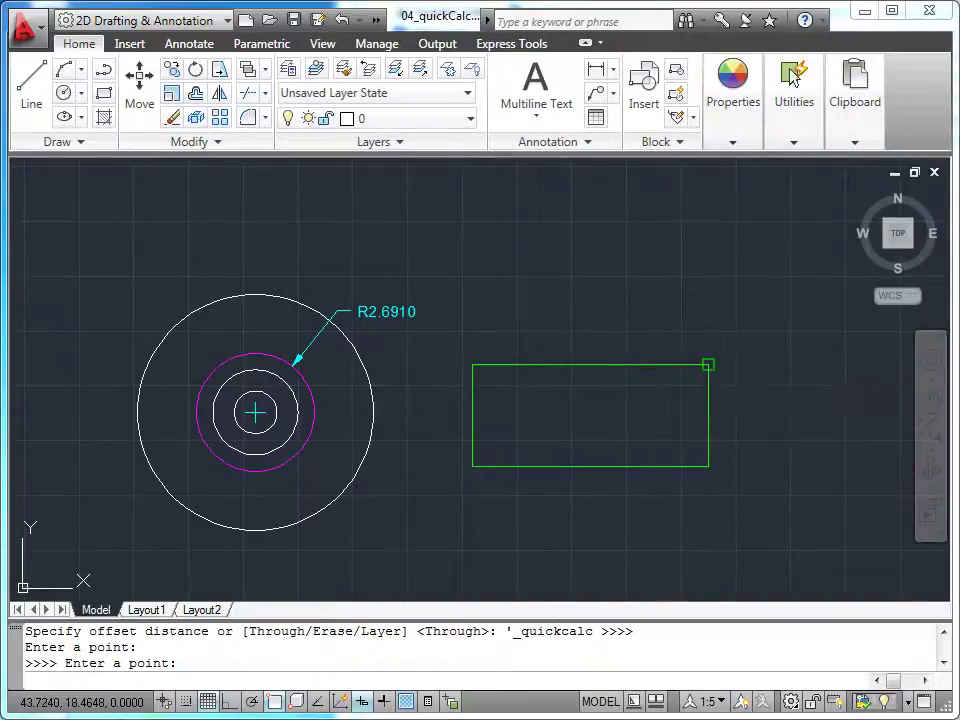
{"action": "left_click", "coordinate": [708, 364]}
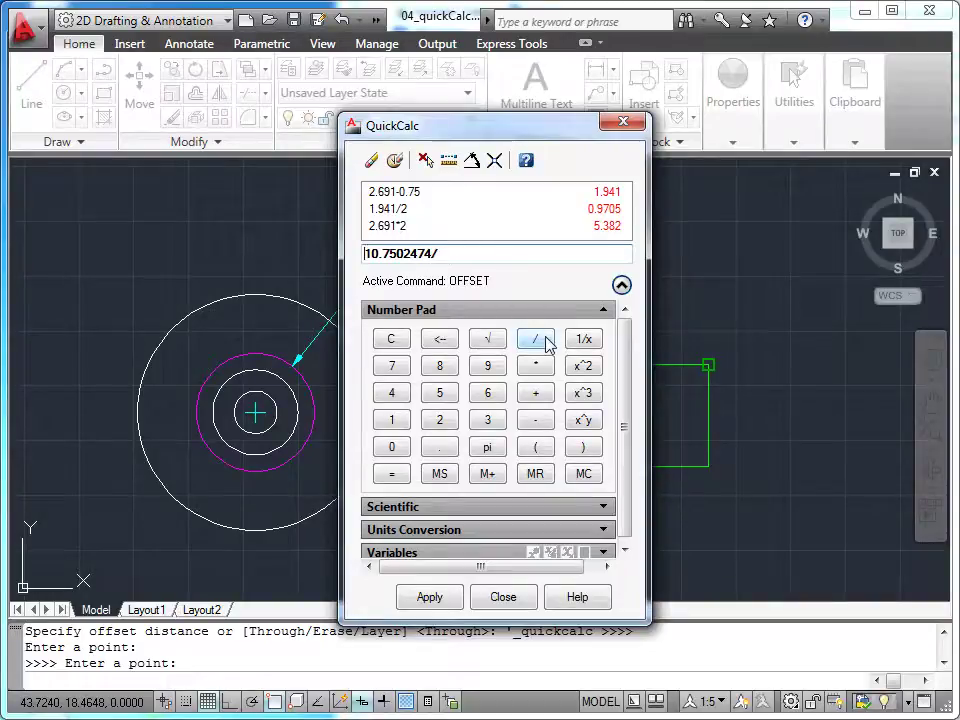
Step: Divide the measured width by 5 and apply 2.15004948 as the offset distance
{"action": "left_click", "coordinate": [443, 394]}
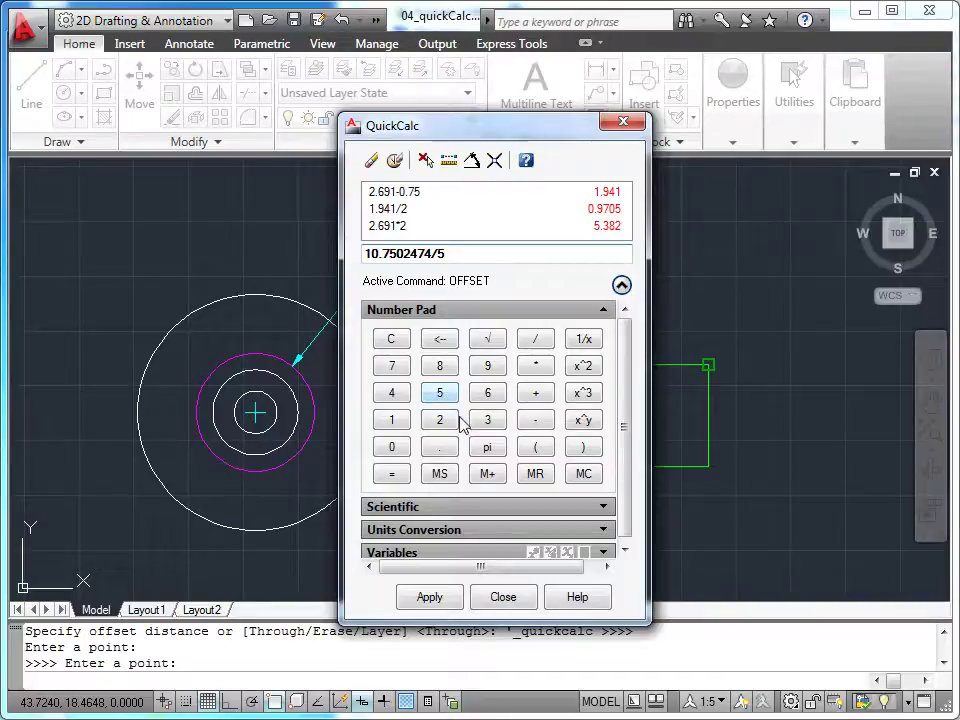
{"action": "left_click", "coordinate": [432, 597]}
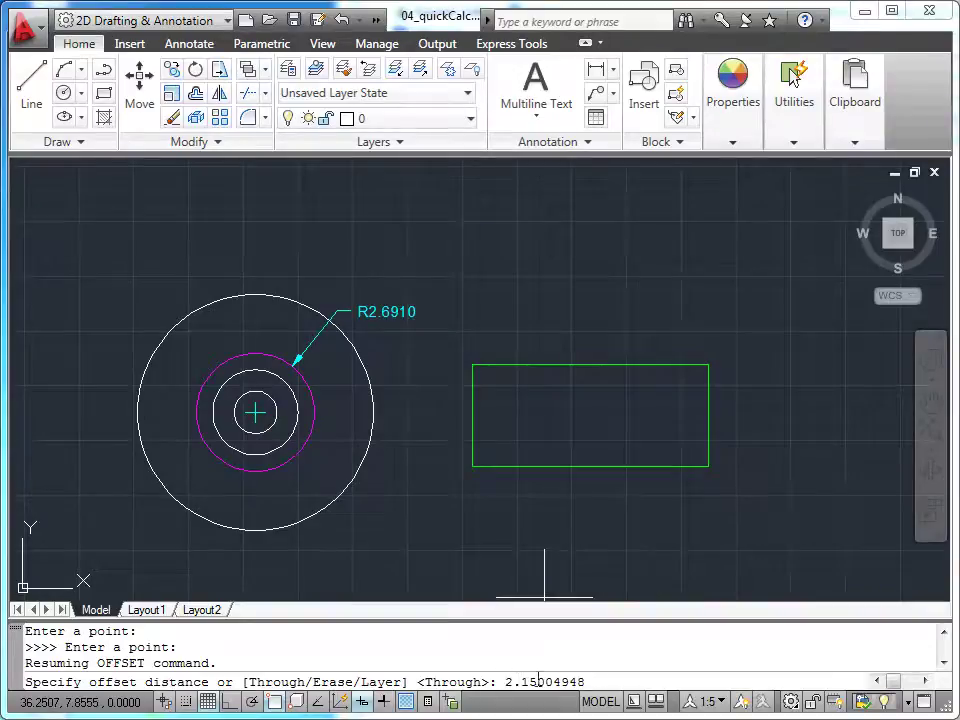
Step: Offset the rectangle's left edge rightward four times by 2.15004948, creating four dividing lines
{"action": "key", "text": "Return"}
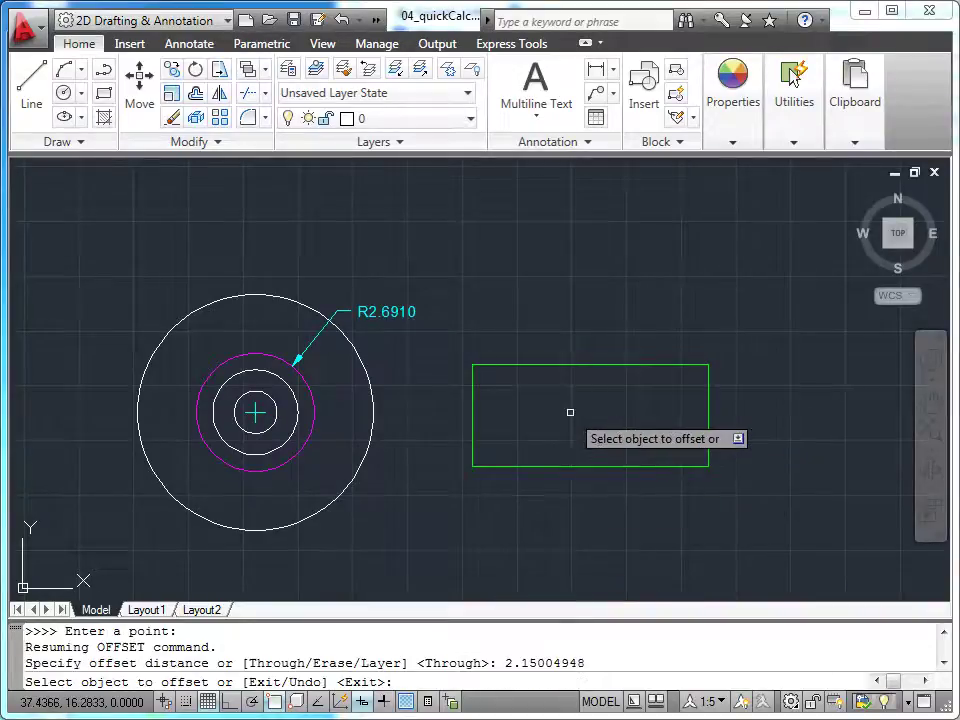
{"action": "left_click", "coordinate": [472, 408]}
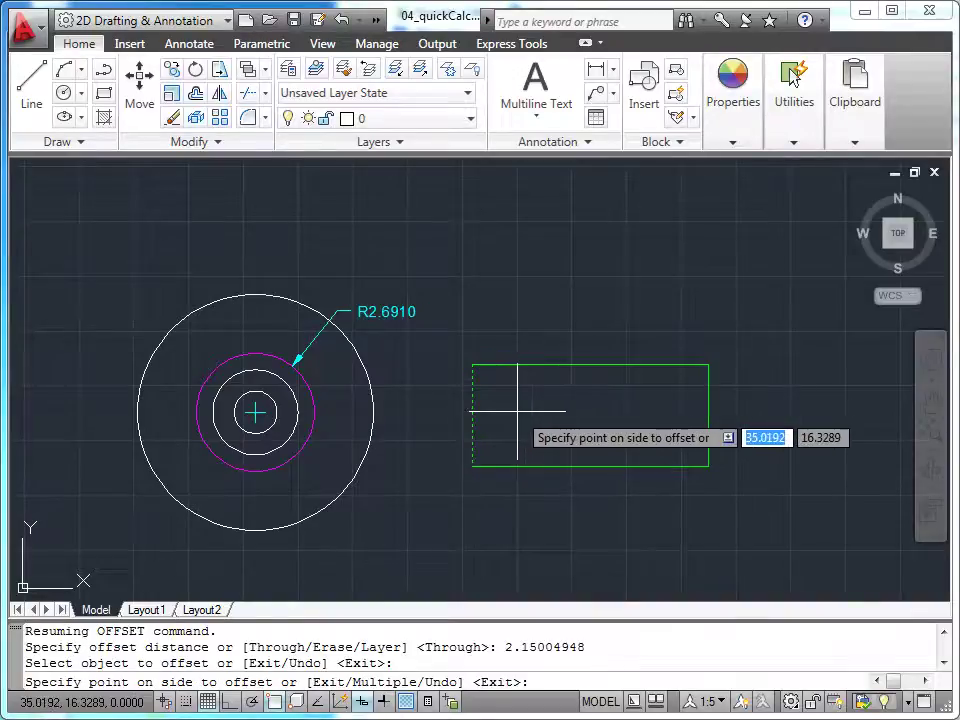
{"action": "left_click", "coordinate": [512, 408]}
{"action": "left_click", "coordinate": [521, 414]}
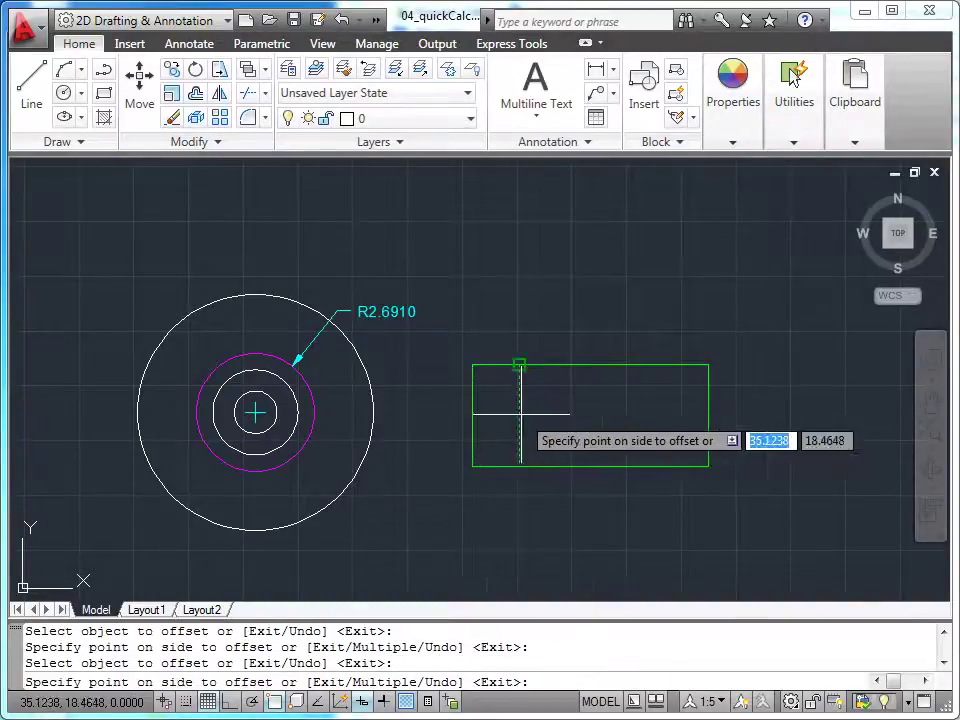
{"action": "left_click", "coordinate": [566, 412]}
{"action": "left_click", "coordinate": [565, 411]}
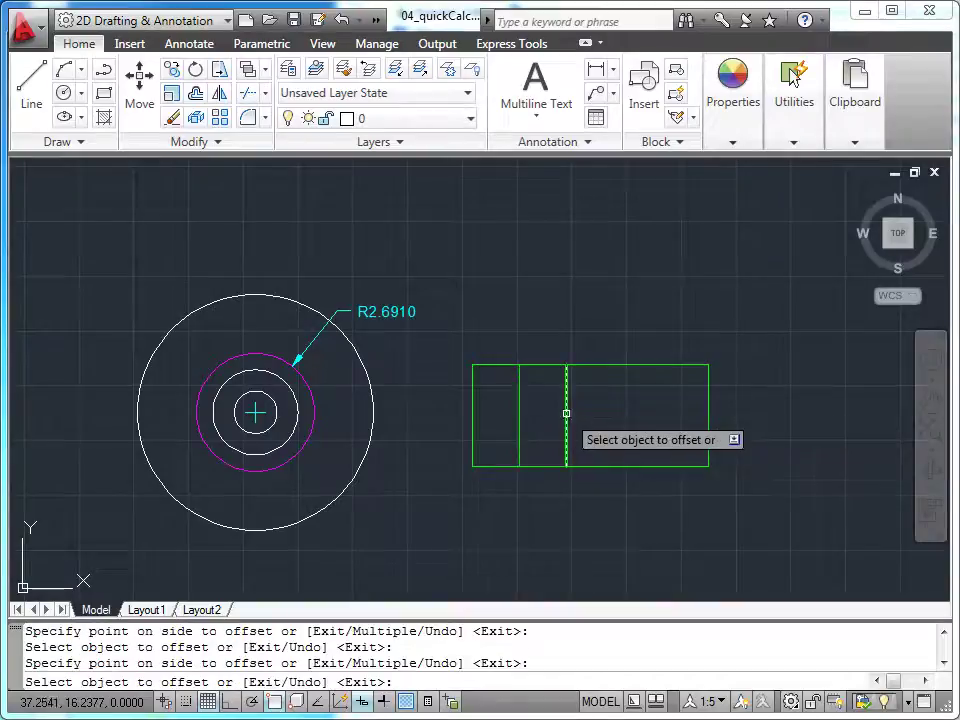
{"action": "left_click", "coordinate": [603, 410]}
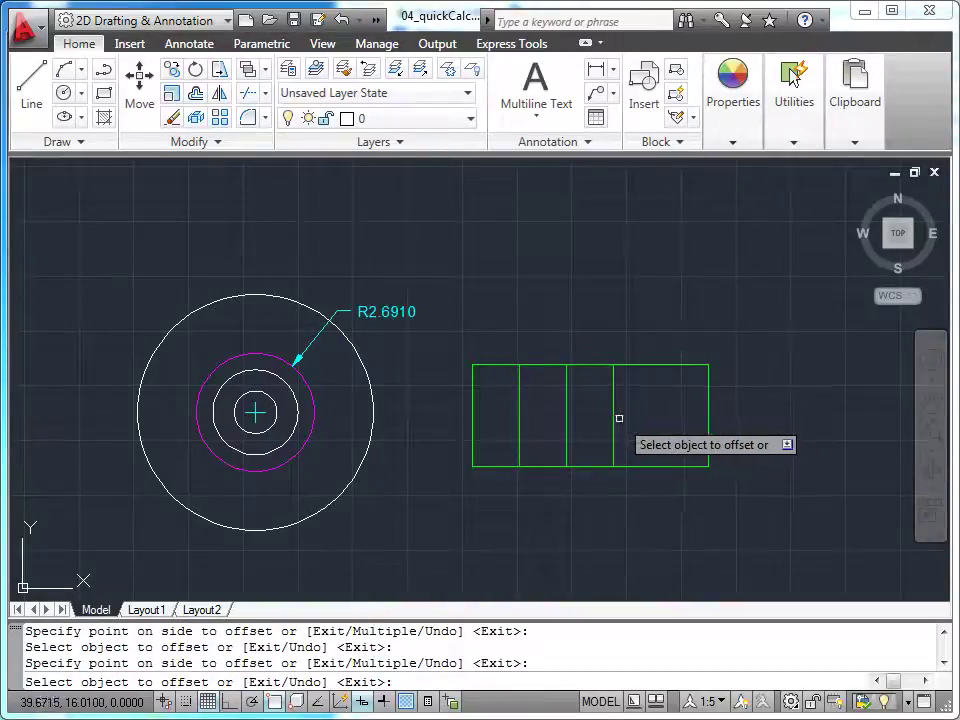
{"action": "left_click", "coordinate": [614, 415]}
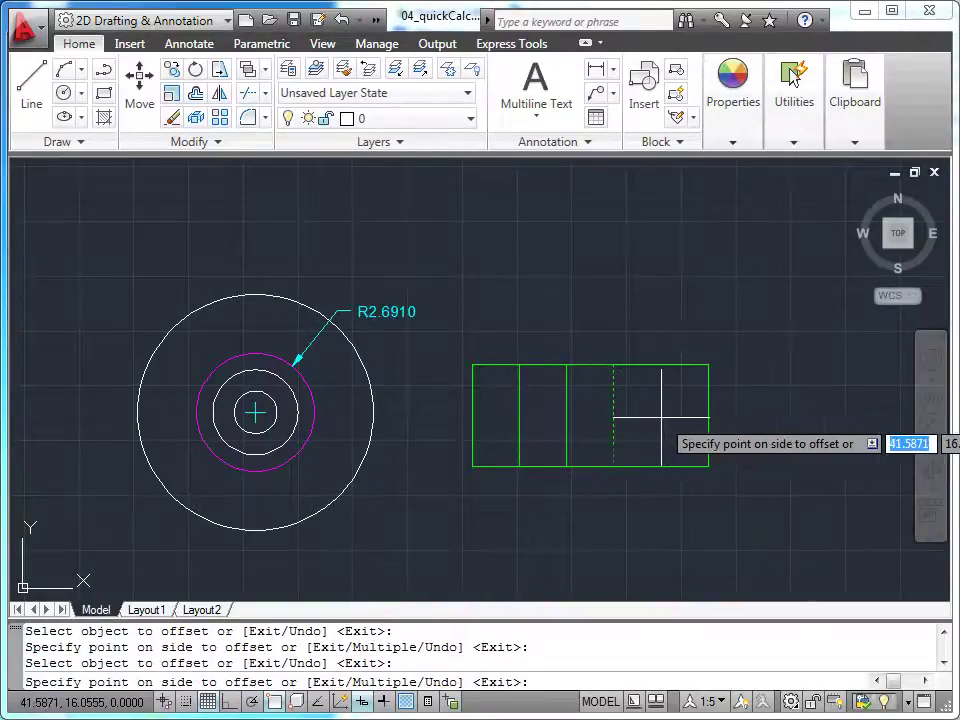
{"action": "left_click", "coordinate": [660, 404]}
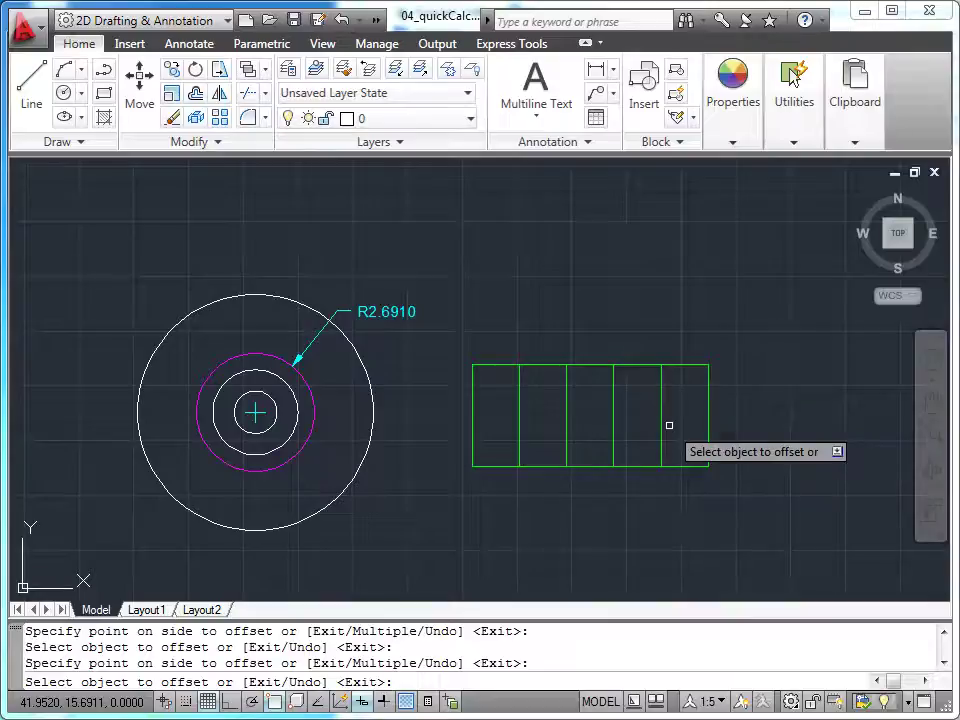
{"action": "key", "text": "Escape"}
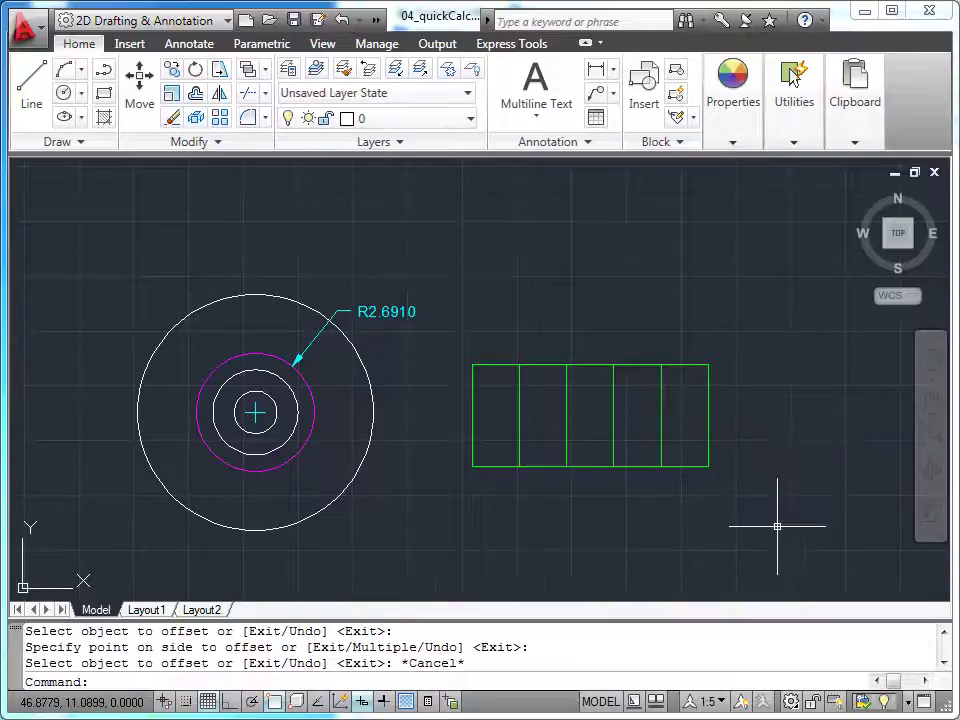